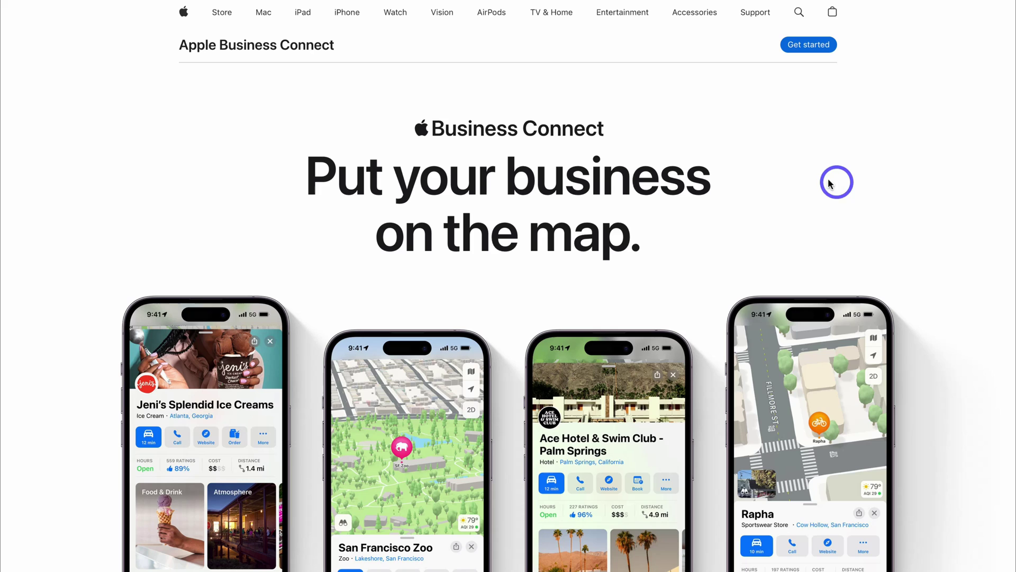
Start Business Connect registration via Get Started to reach the Apple ID sign-in page
left_click(818, 47)
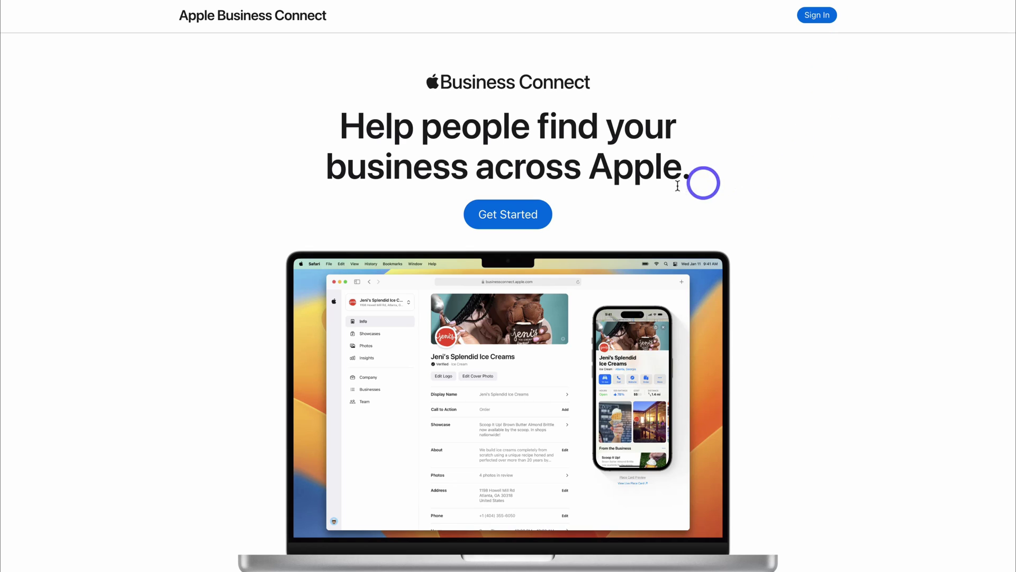
left_click(512, 222)
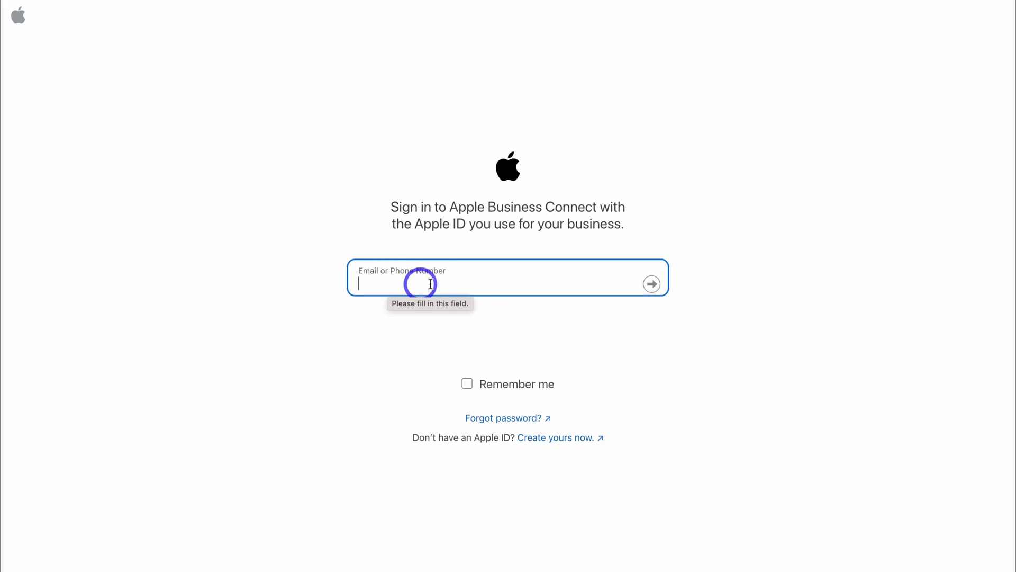
Sign in with the business Apple ID, autofilling the e-mail and using the password option
key("Down")
key("Return")
left_click(653, 286)
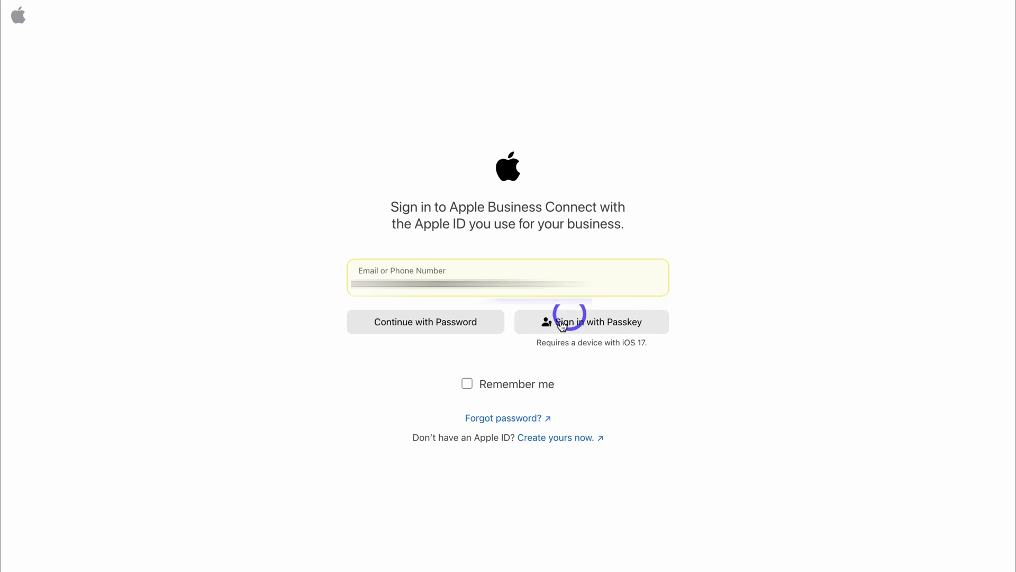
left_click(423, 322)
left_click(651, 323)
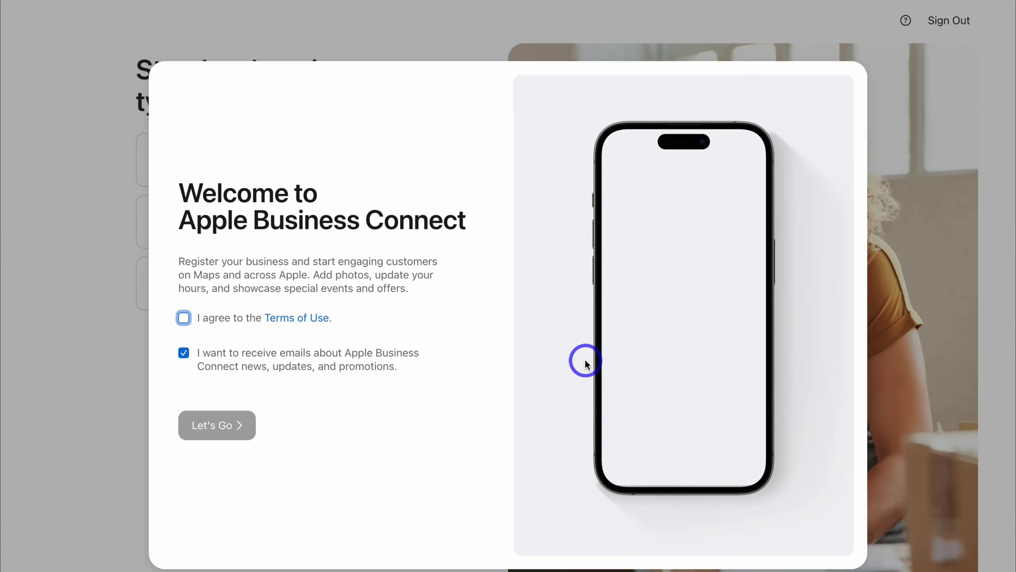
Agree to the Terms of Use, choose Small Business as the business type, and continue
left_click(184, 318)
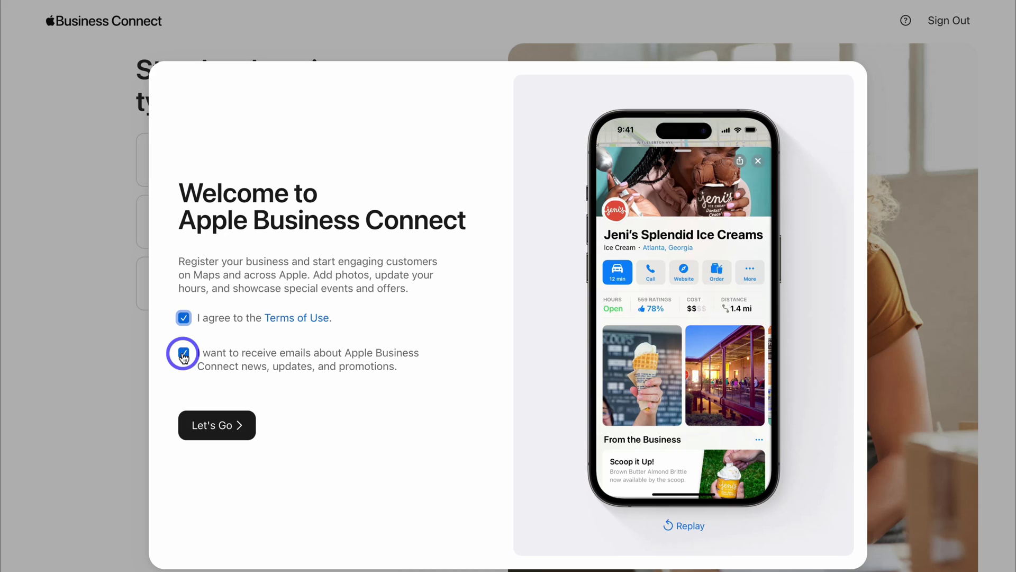
left_click(215, 418)
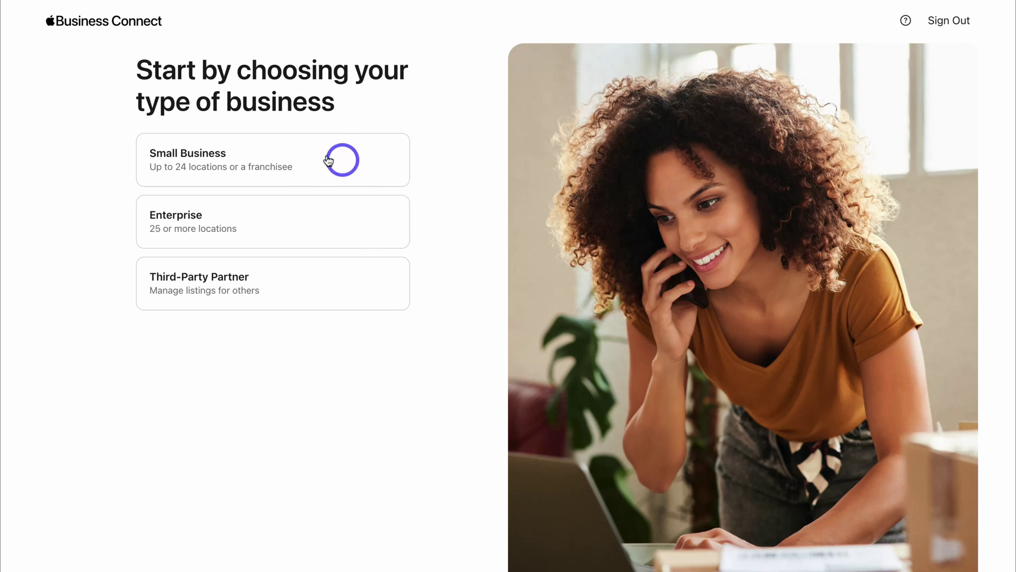
left_click(349, 175)
scroll(352, 154, "down", 2)
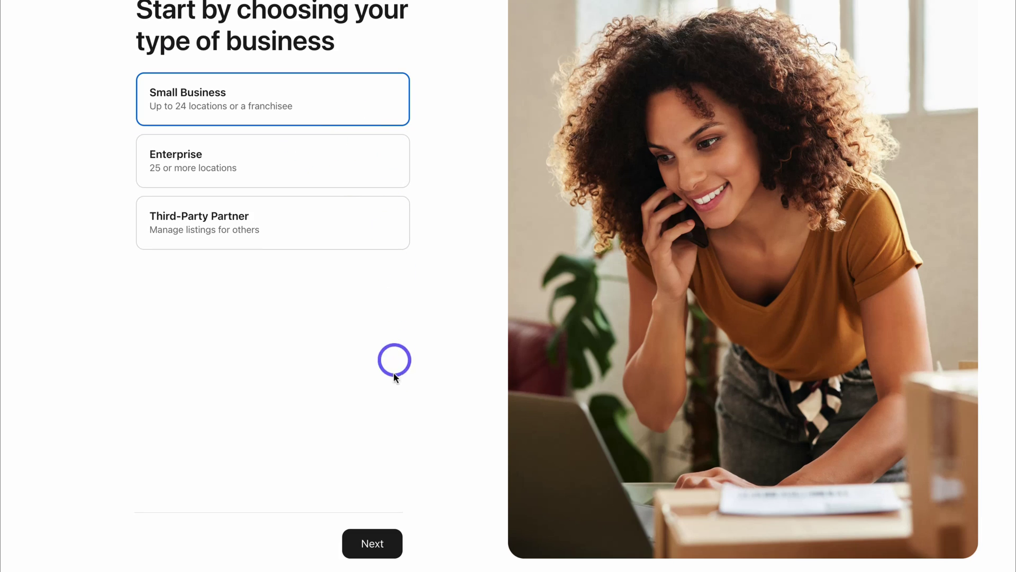
left_click(377, 545)
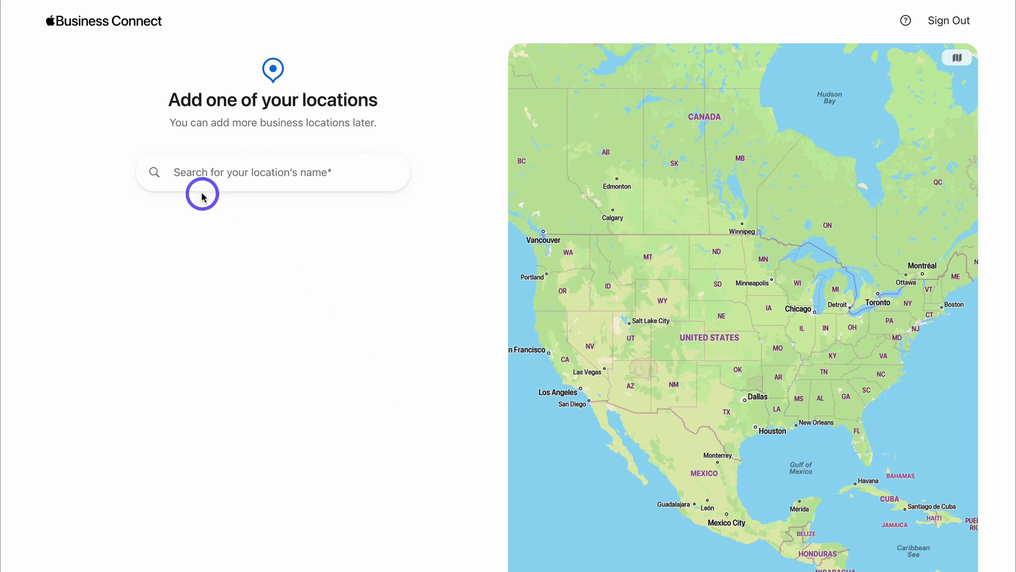
Search the pasted business name, add it as a new location, and confirm the address
left_click(242, 179)
key("super+v")
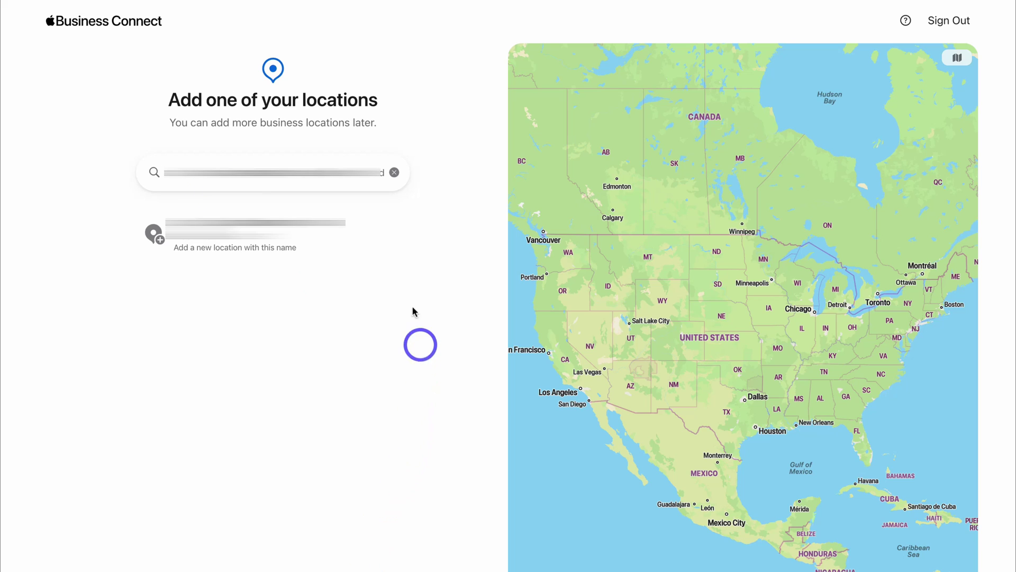
left_click(388, 249)
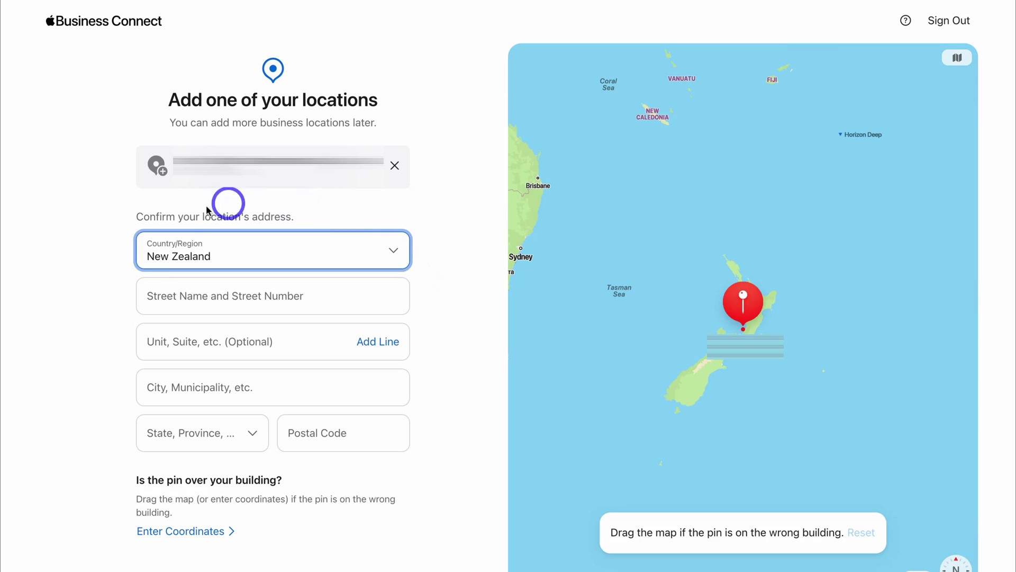
scroll(432, 396, "down", 3)
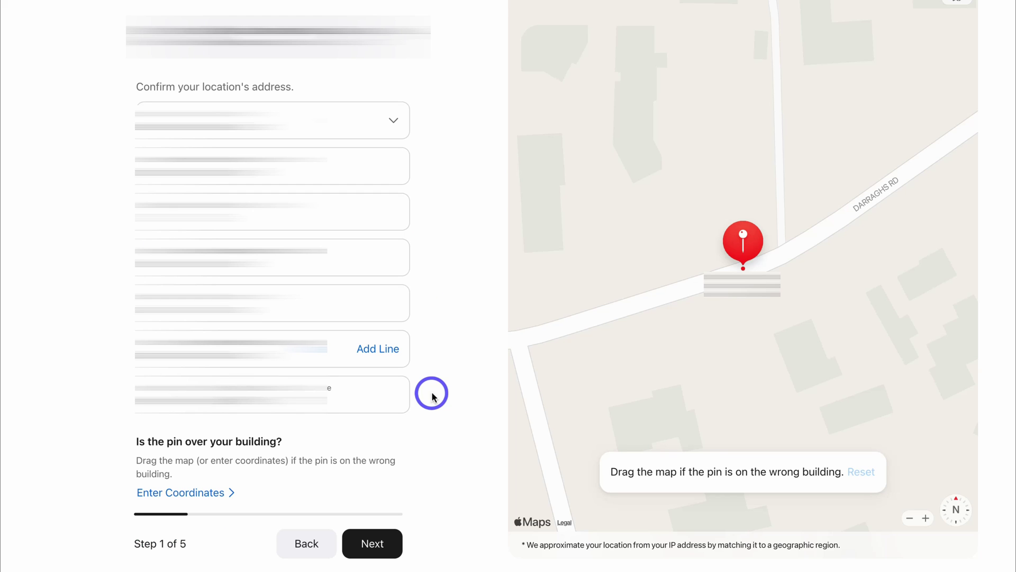
left_click(375, 543)
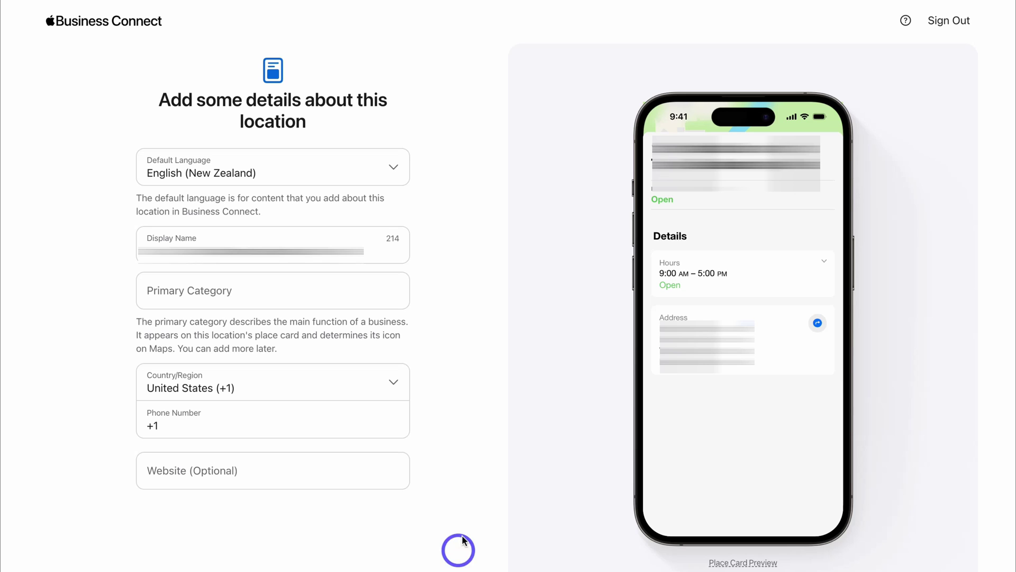
Set the location's primary category to Marketing
left_click(291, 295)
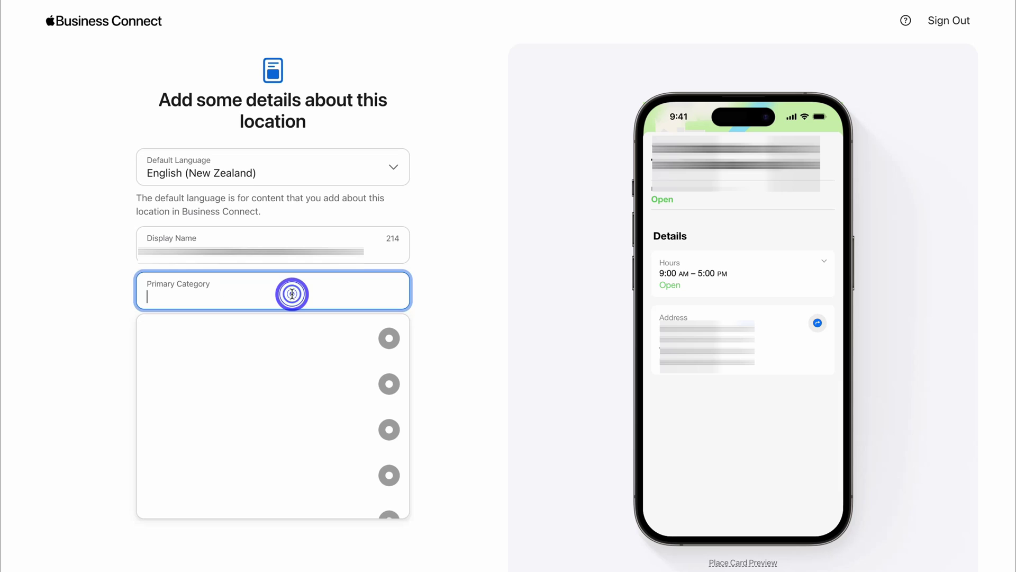
type("Marketing")
left_click(270, 337)
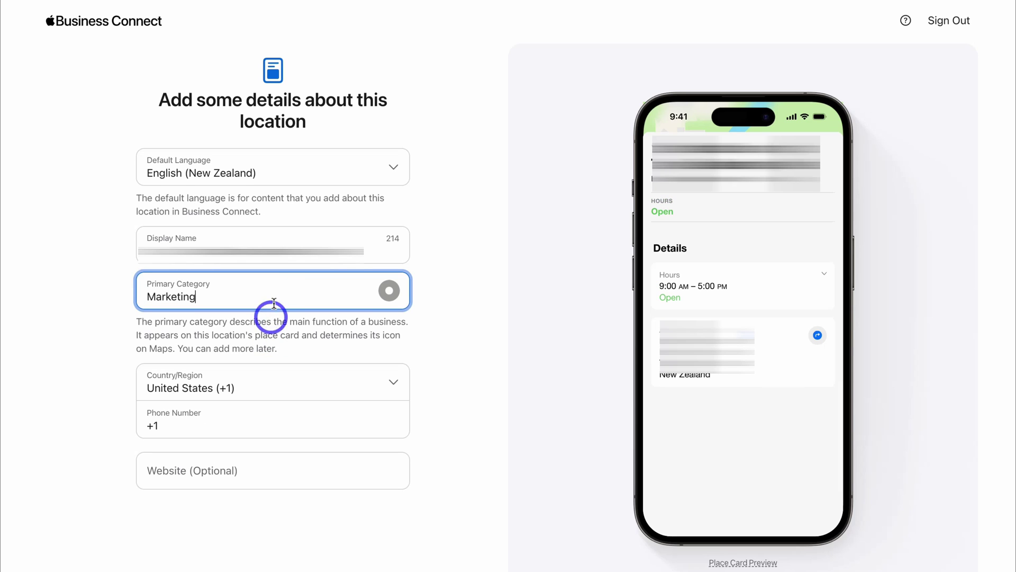
Change the display name to Syndeo Media and continue to the hours step
left_click_drag(372, 253, 143, 245)
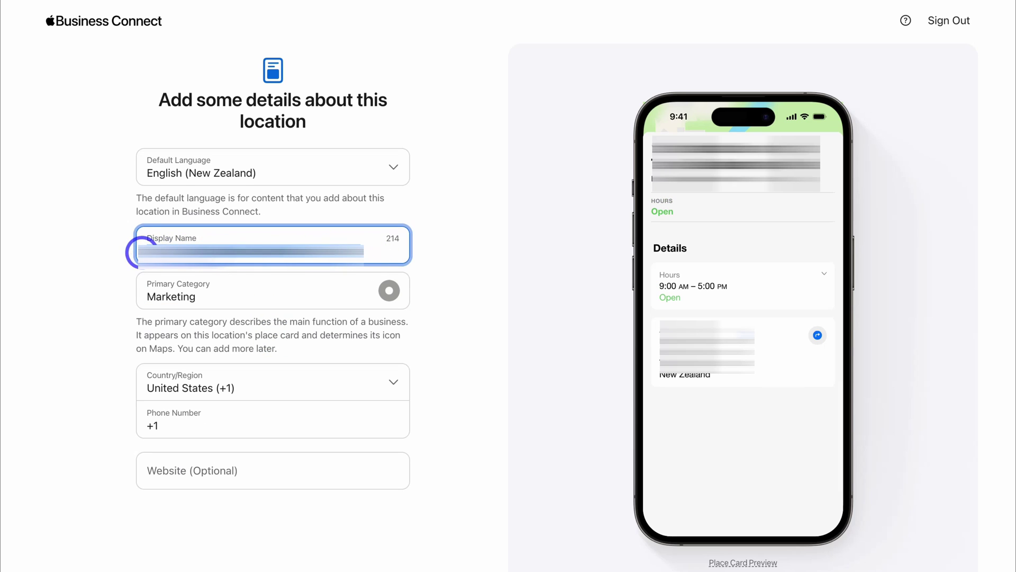
key("ctrl+v")
left_click(226, 259)
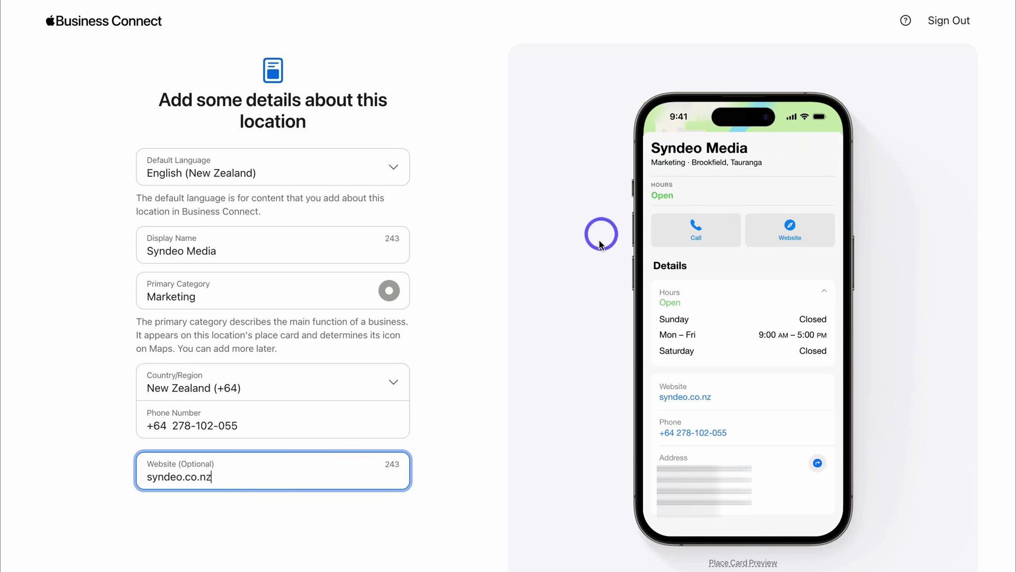
scroll(594, 265, "down", 2)
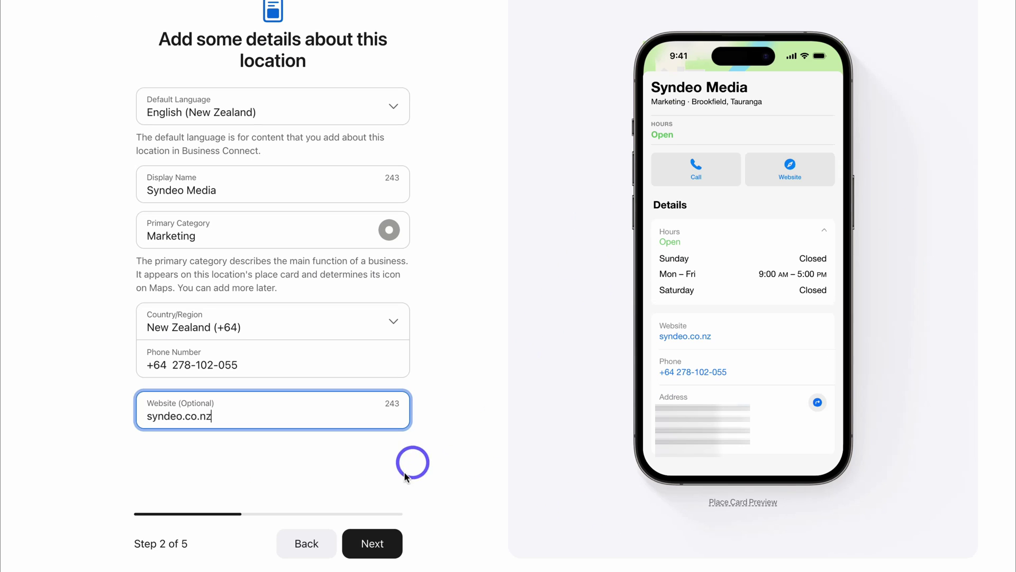
left_click(379, 544)
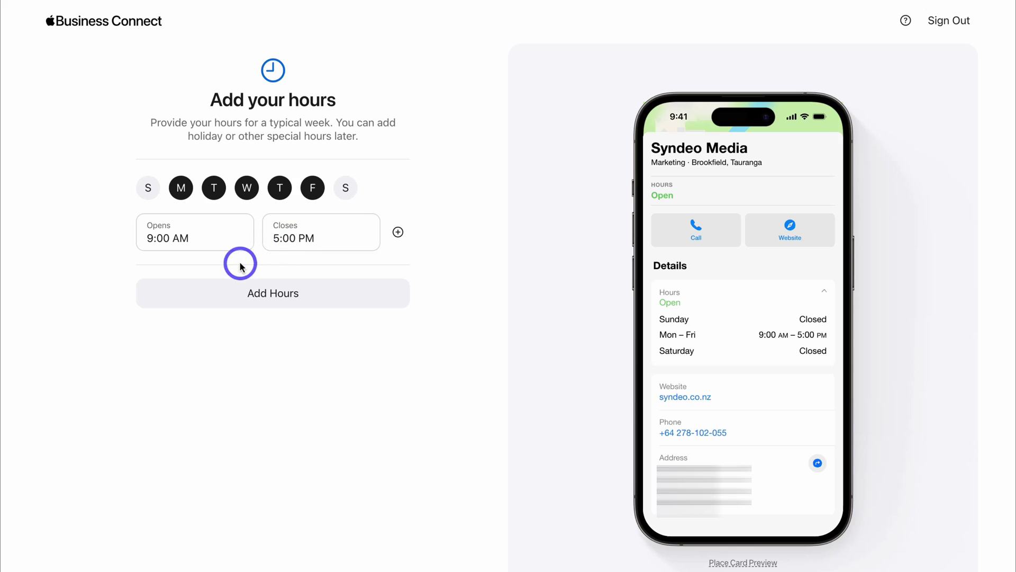
scroll(344, 254, "down", 2)
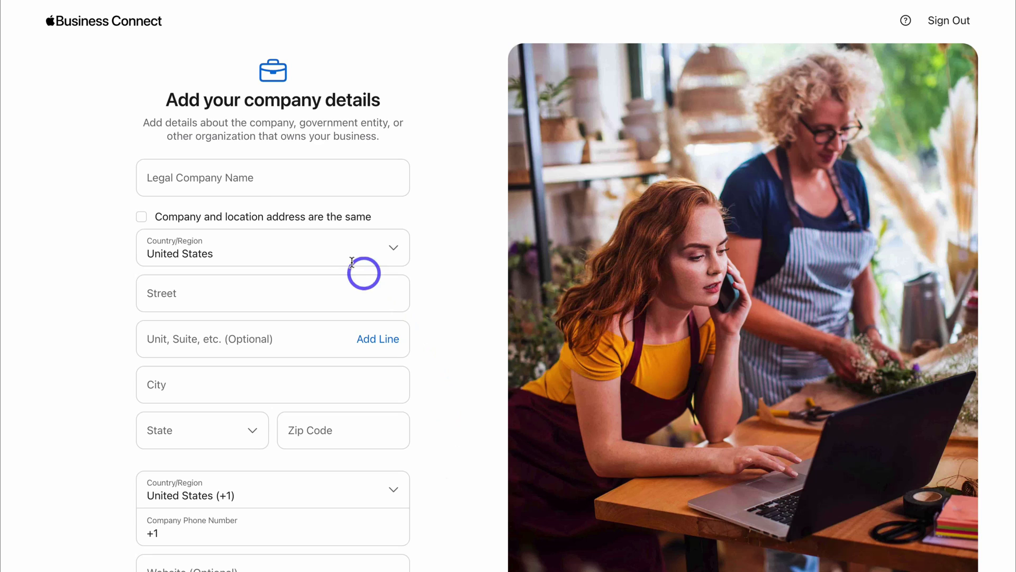
Enter Syndeo as legal company name, reuse the location address, and accept the Terms of Service
left_click(264, 179)
type("Syndeo")
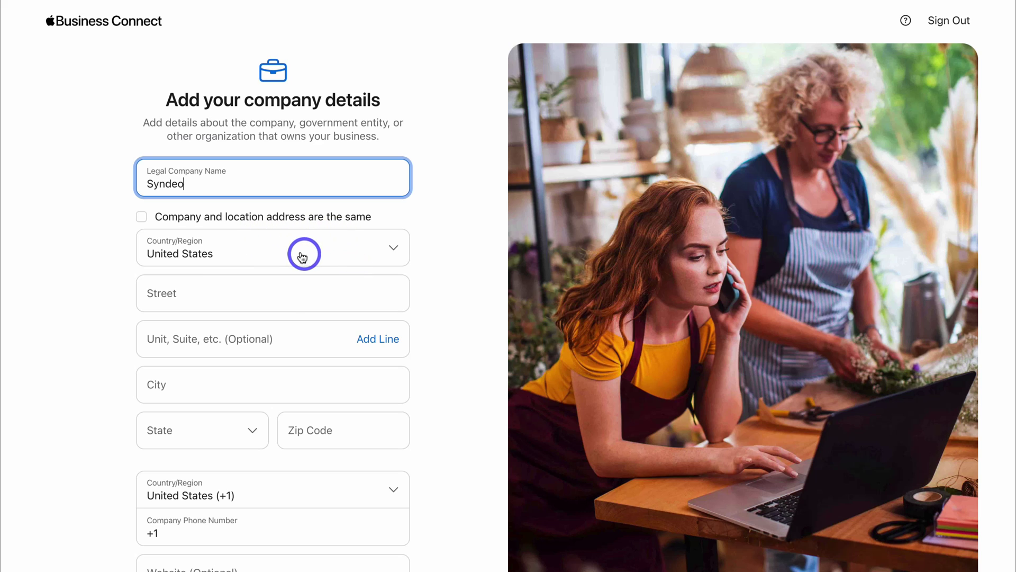
left_click(141, 217)
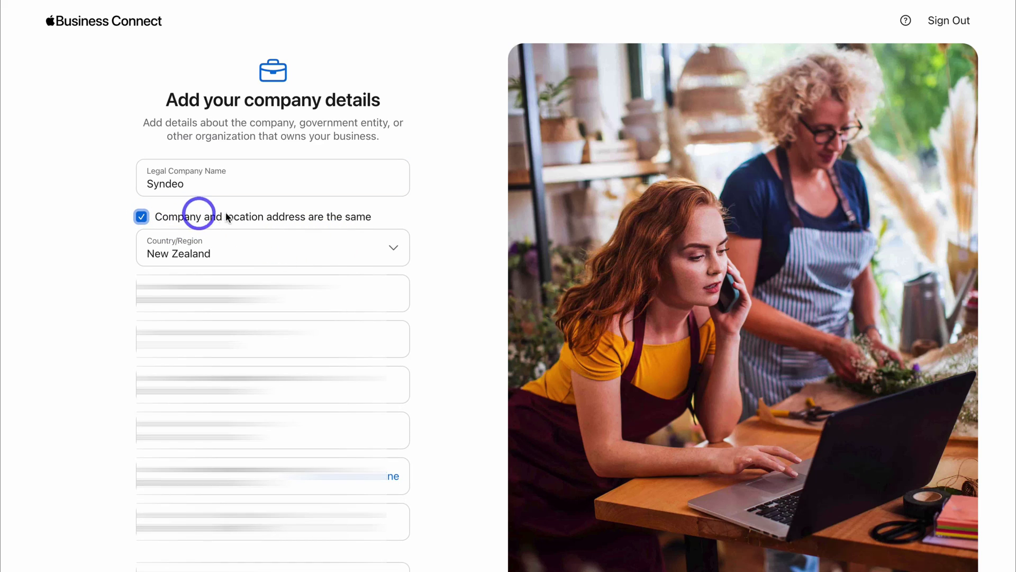
scroll(454, 213, "down", 8)
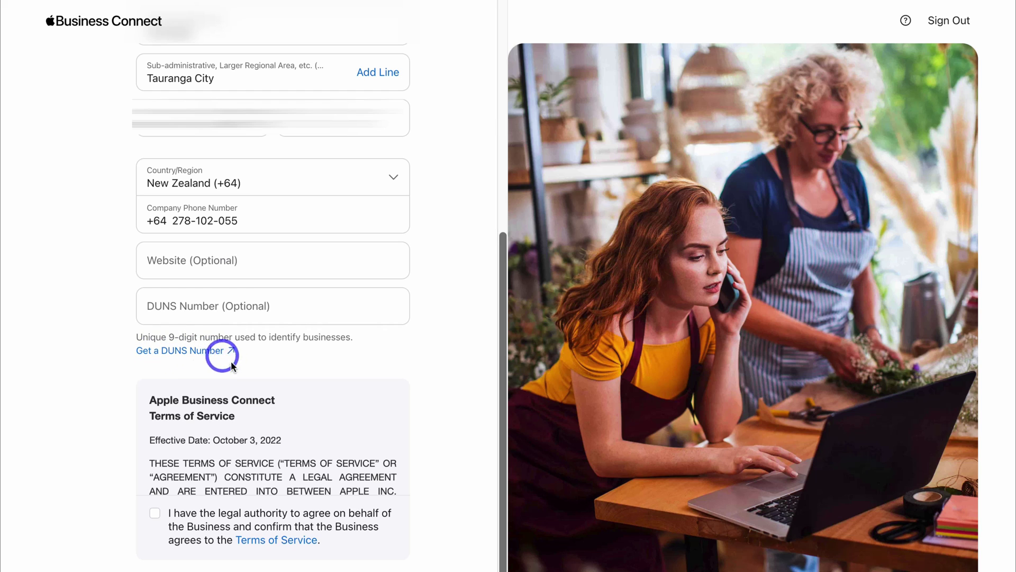
left_click(155, 517)
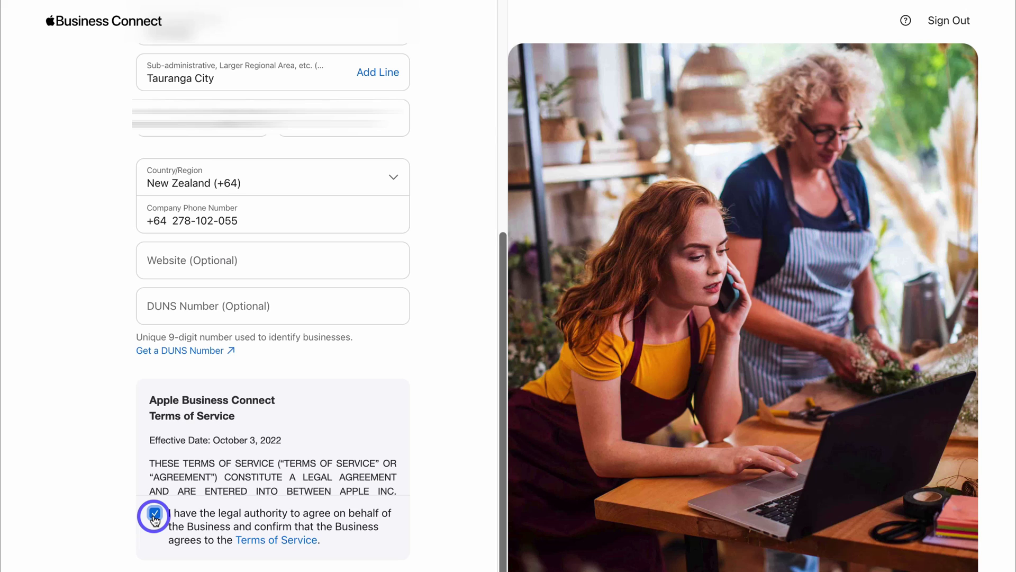
scroll(264, 516, "down", 2)
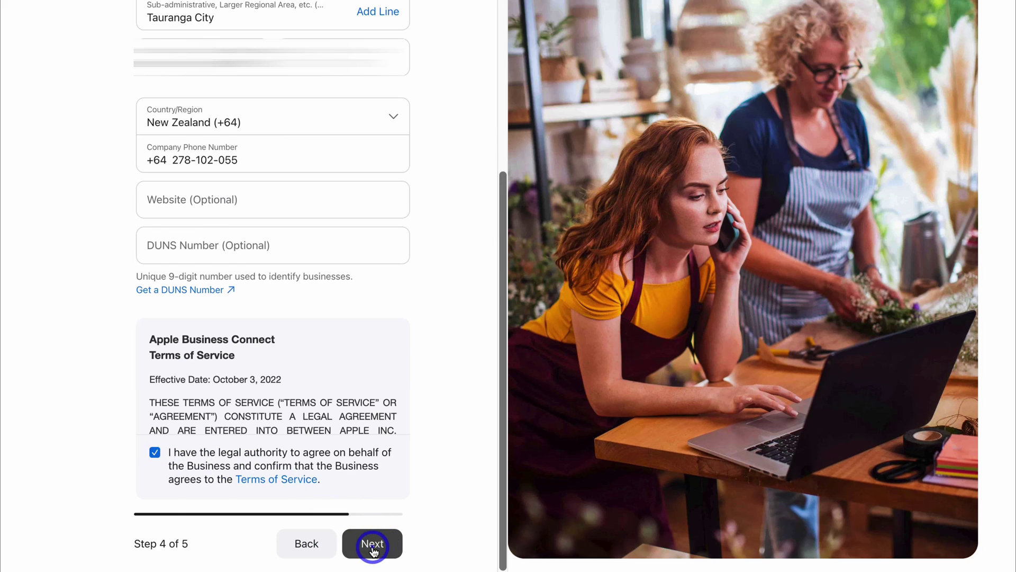
left_click(370, 544)
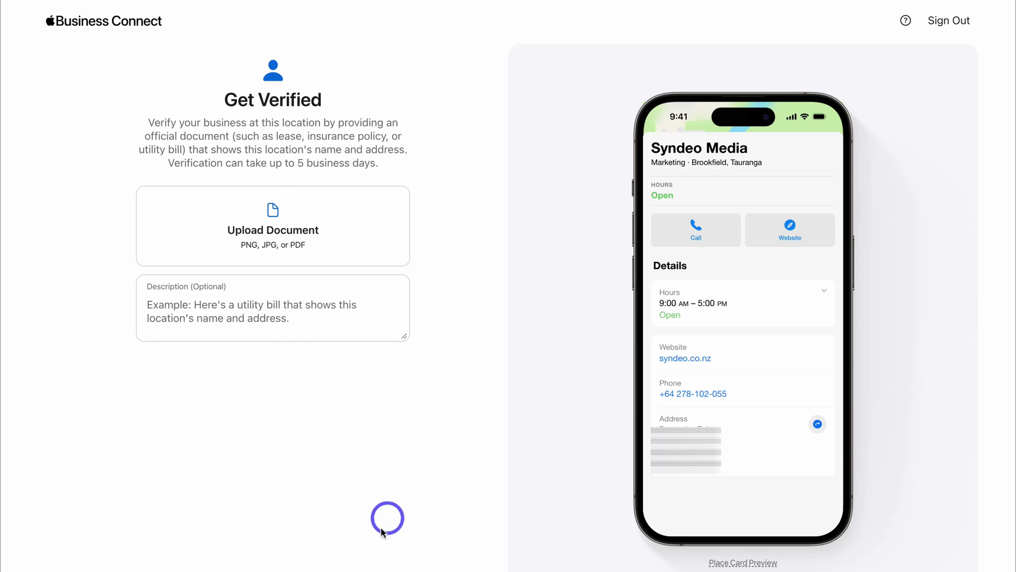
Skip the Get Verified step to finish registering Syndeo Media
scroll(380, 526, "down", 2)
left_click(368, 548)
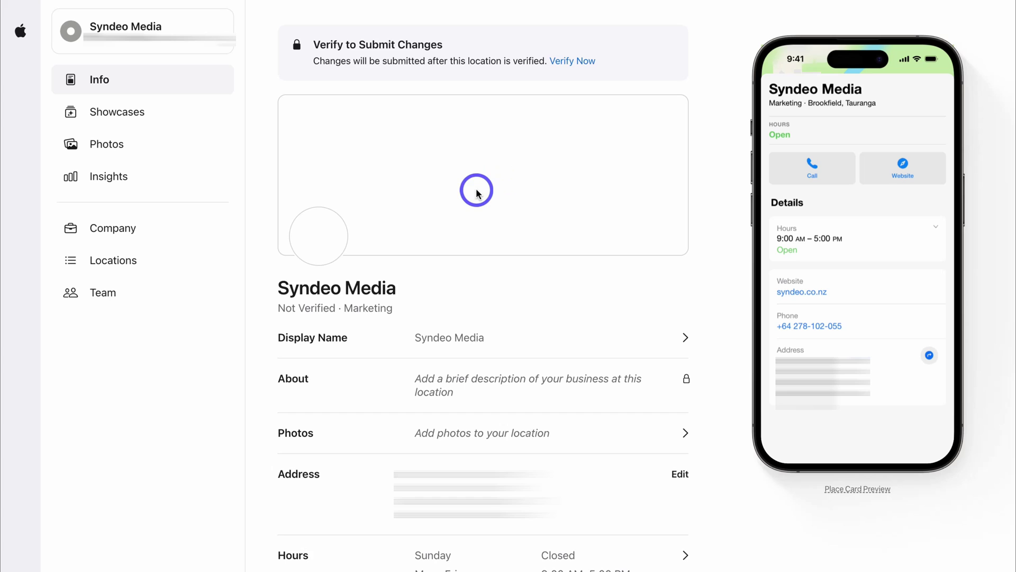
Scroll through Syndeo Media's Info page details, then go to Showcases
scroll(476, 188, "down", 4)
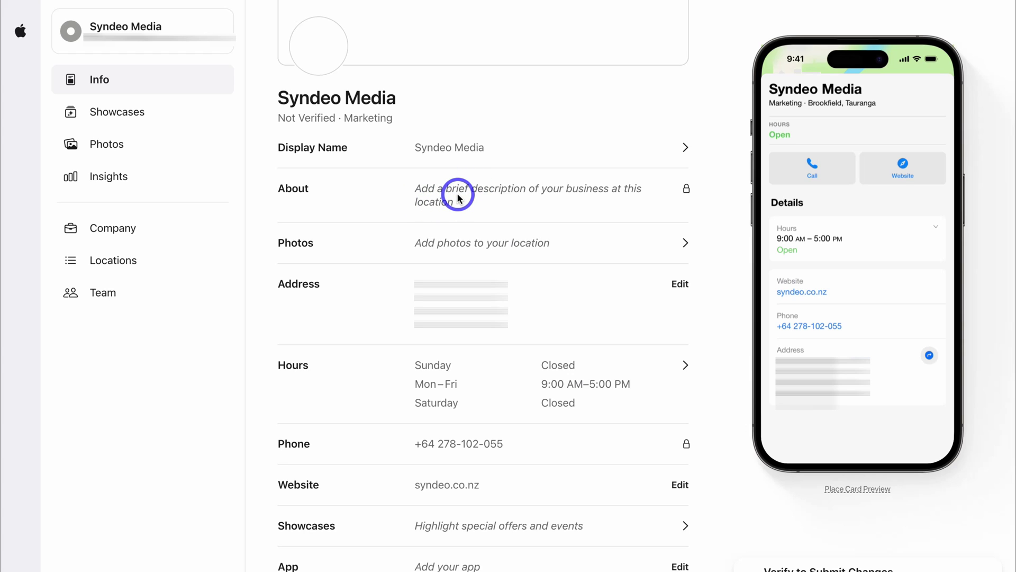
scroll(458, 196, "down", 2)
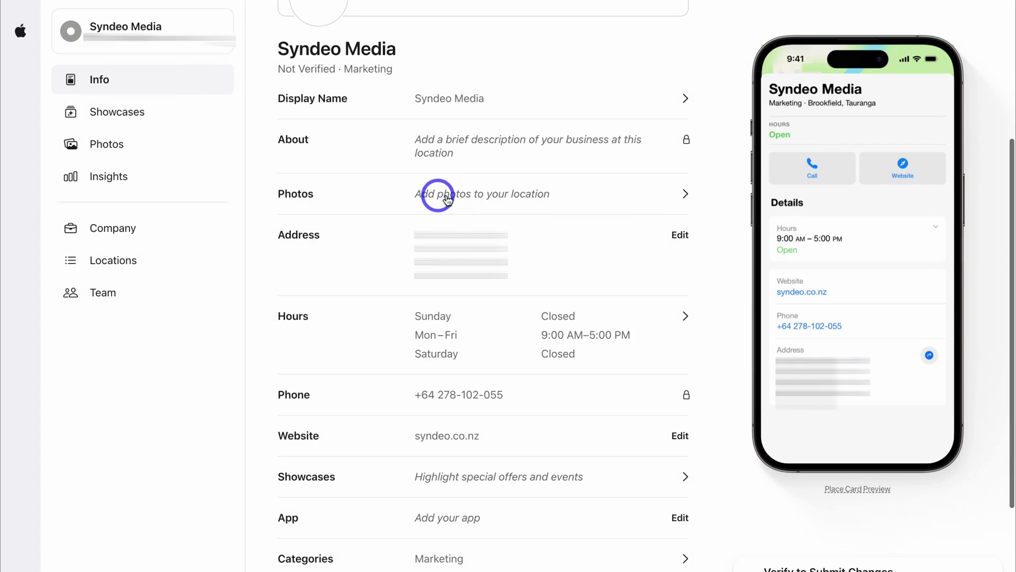
scroll(492, 198, "down", 5)
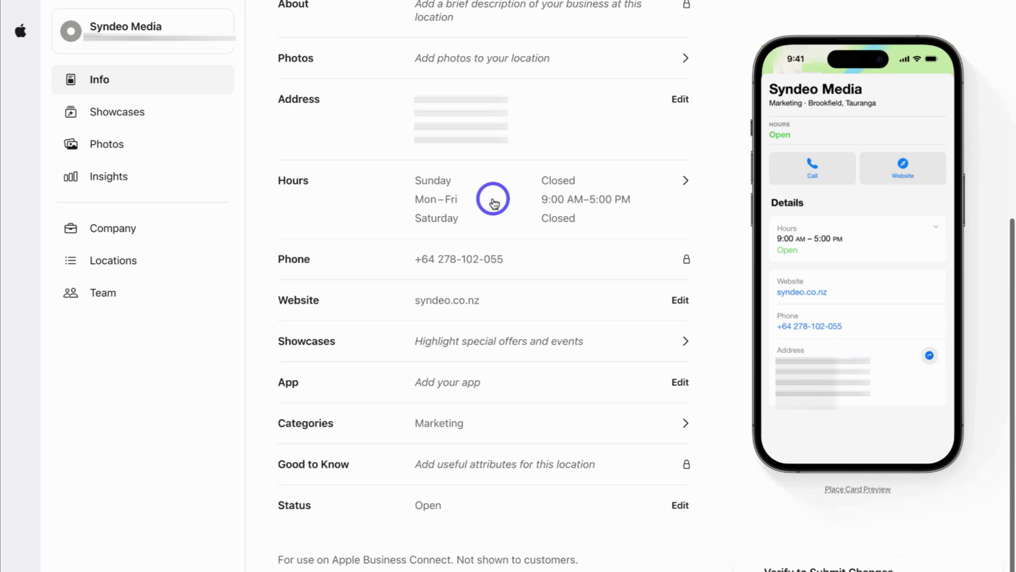
scroll(495, 222, "down", 3)
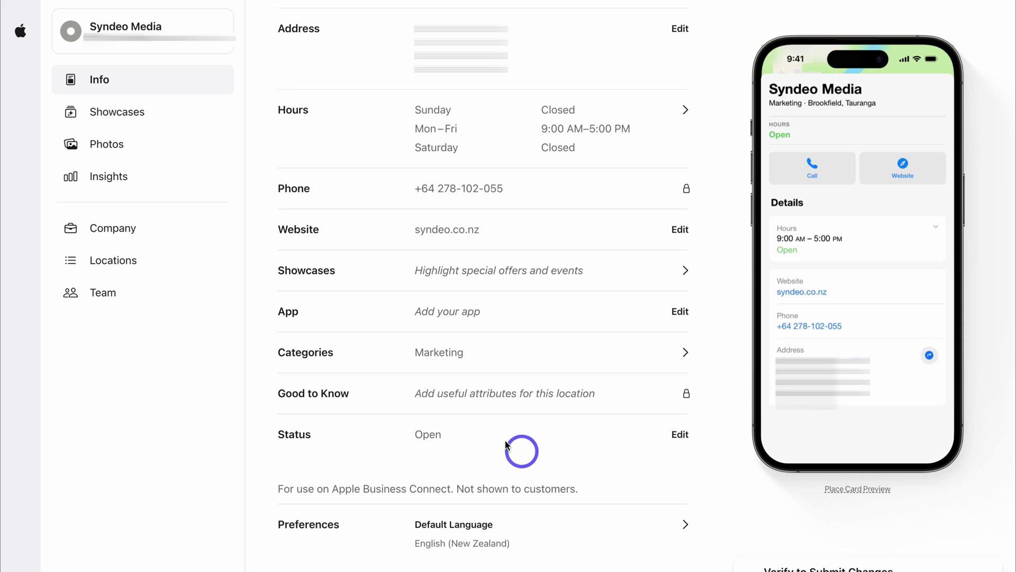
scroll(526, 449, "down", 1)
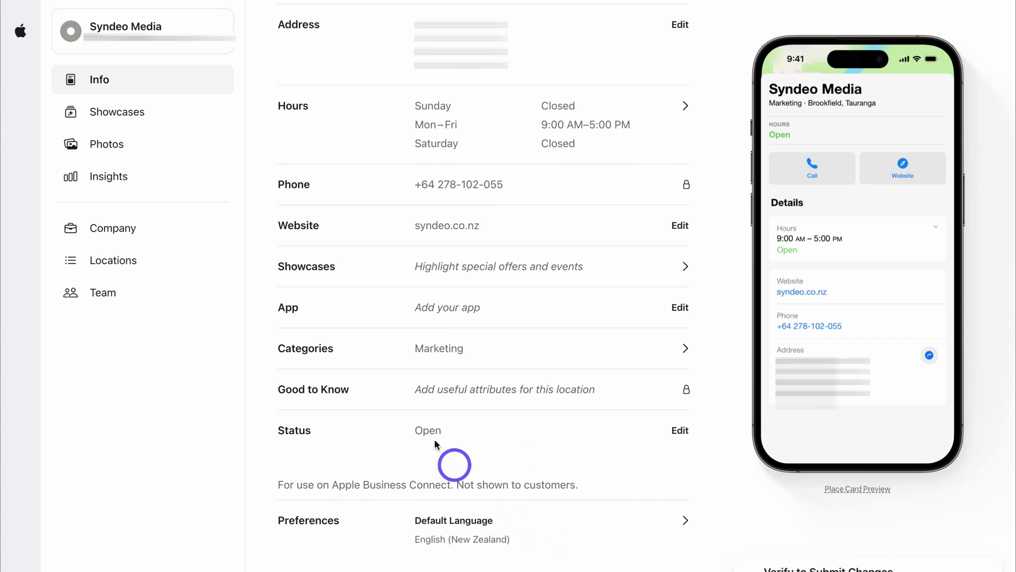
left_click(168, 117)
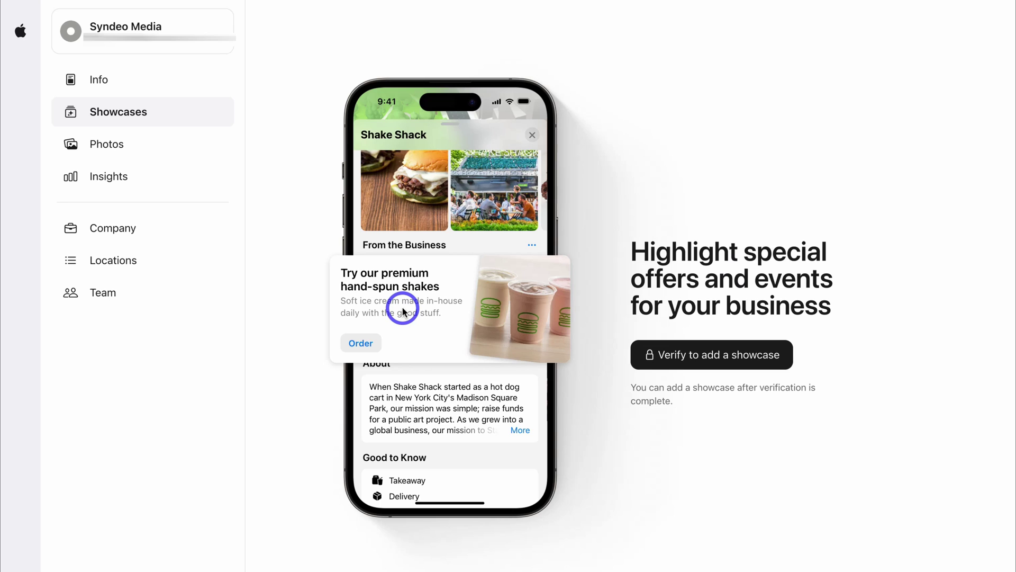
Look at the location's Photos page, then view the Syndeo company Details
left_click(135, 145)
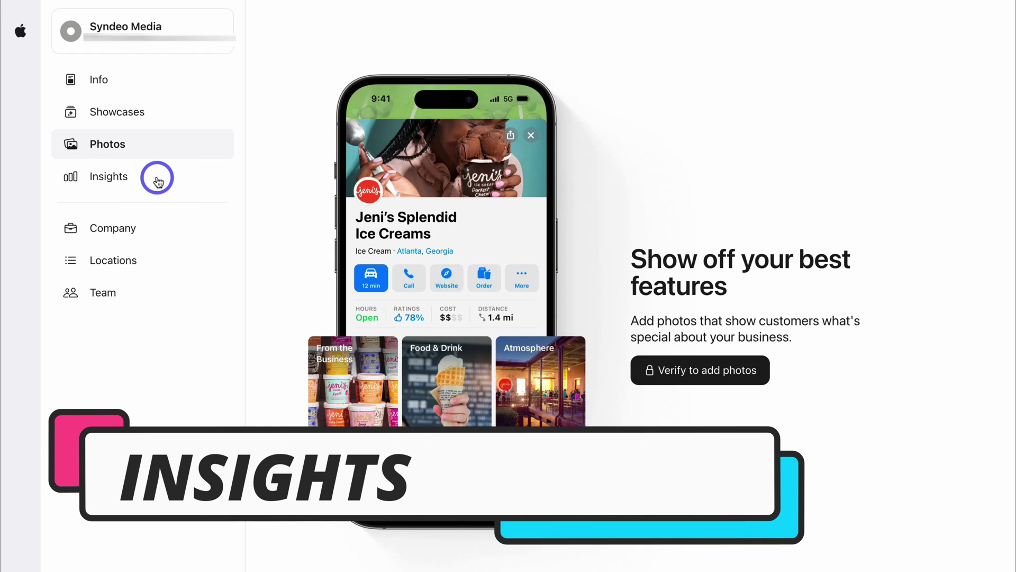
left_click(162, 232)
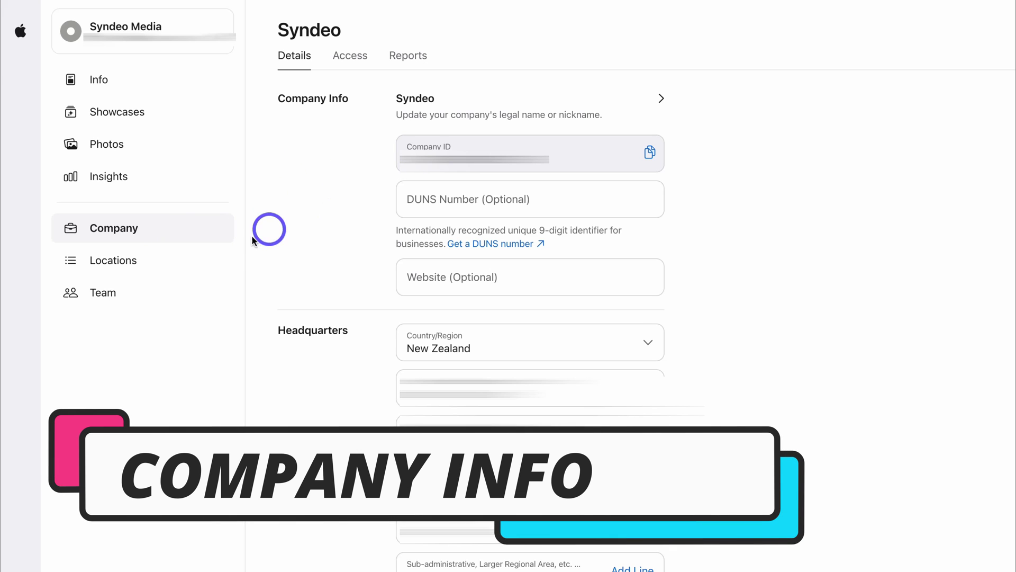
Check the Locations list for the unverified Syndeo Media, then view the Team page
left_click(173, 263)
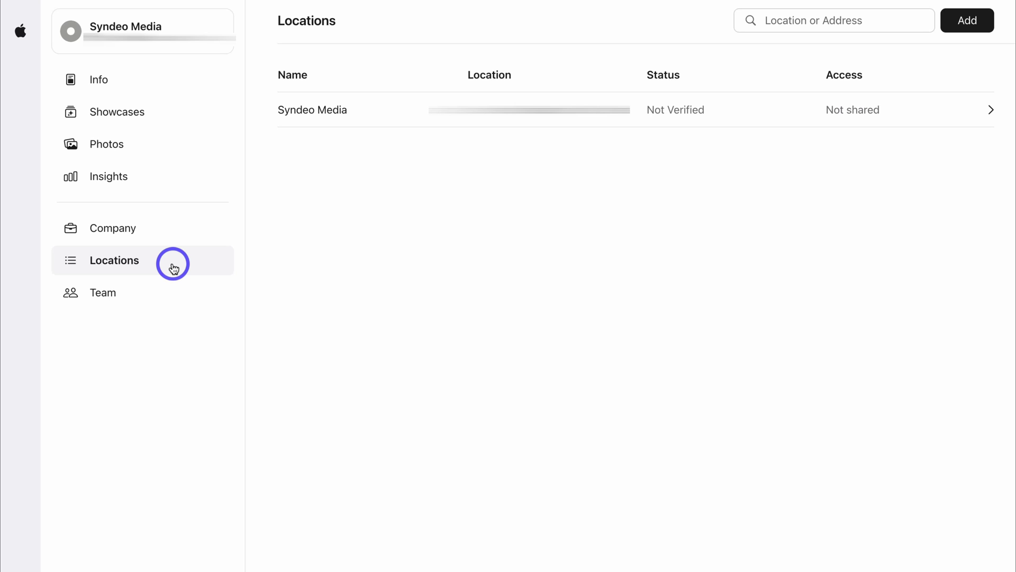
left_click(170, 294)
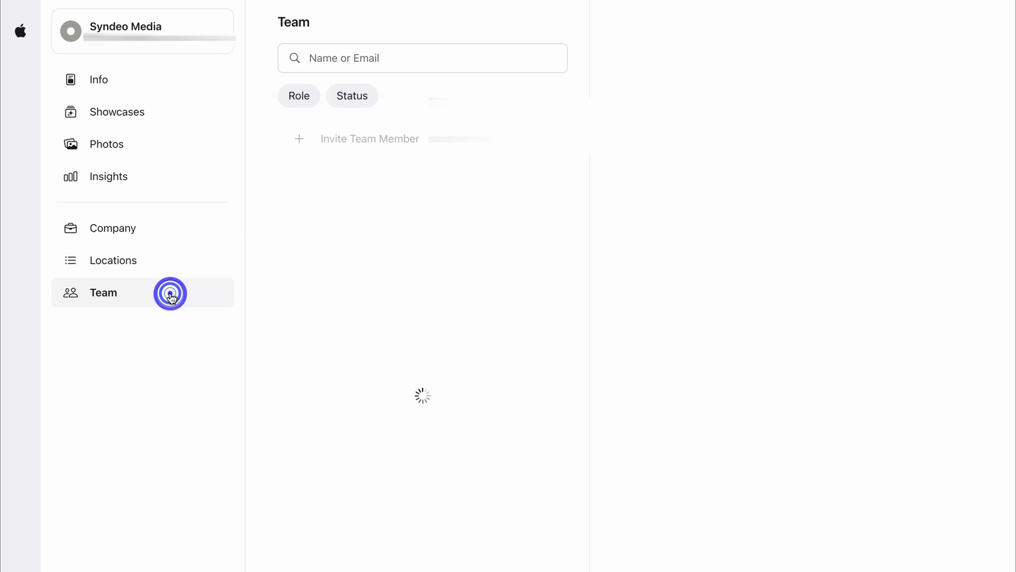